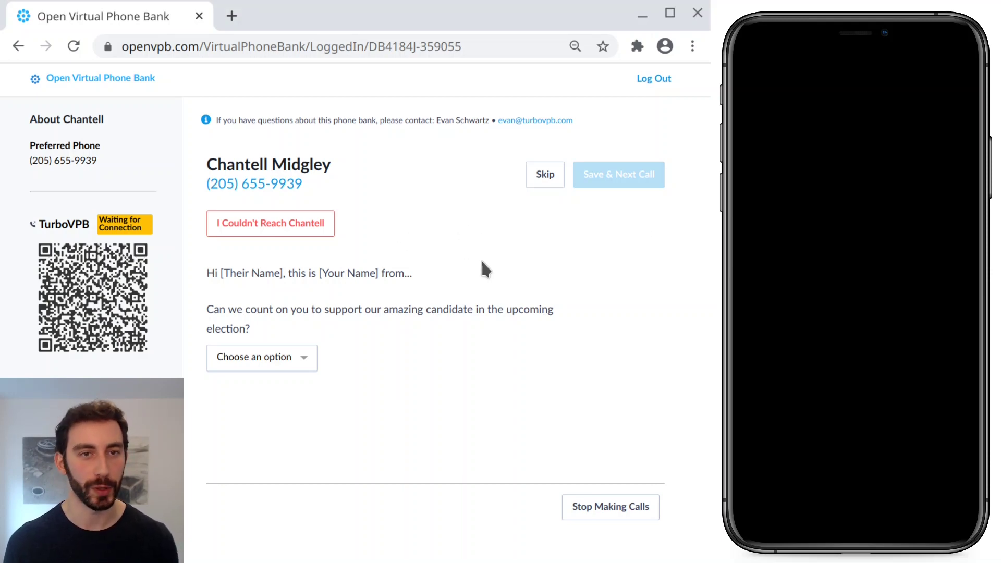
Step: Pin TurboVPB to the browser toolbar and open its popup showing 0 calls
{"action": "left_click", "coordinate": [638, 48]}
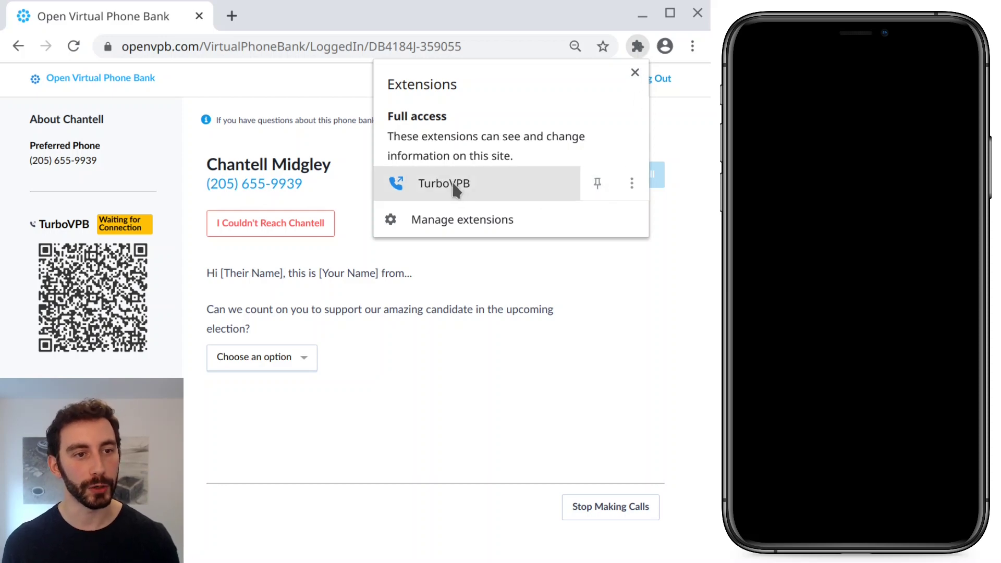
{"action": "left_click", "coordinate": [600, 180]}
{"action": "left_click", "coordinate": [612, 48]}
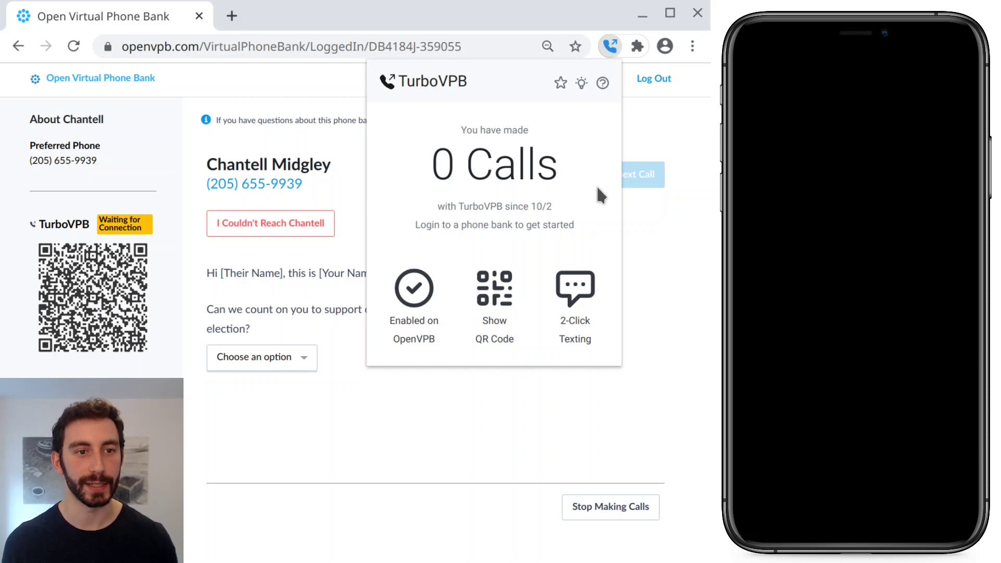
Step: Open the 2-Click Texting settings and enter your first name as the [Your Name] replacement
{"action": "left_click", "coordinate": [583, 289]}
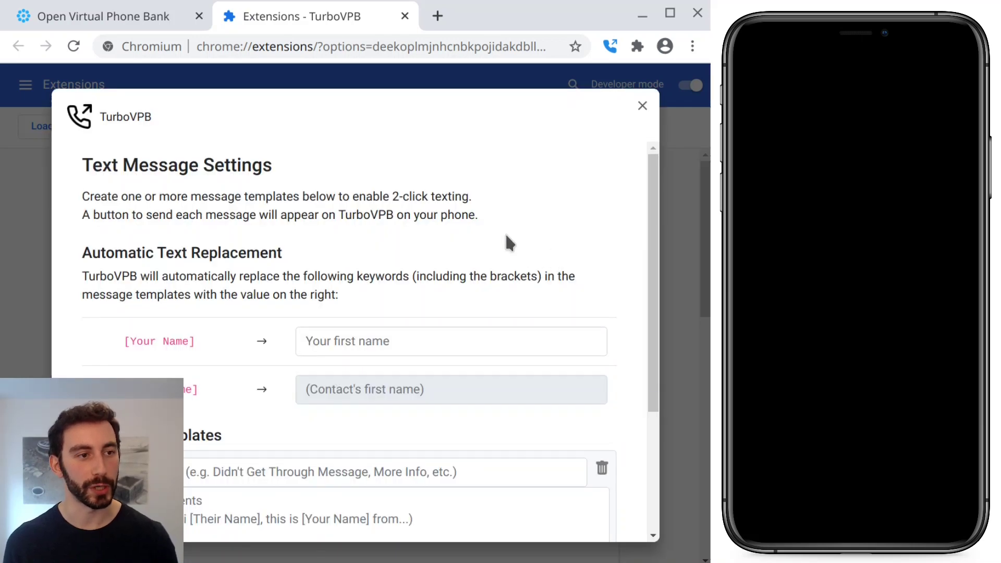
{"action": "scroll", "coordinate": [273, 263], "scroll_direction": "down", "scroll_amount": 1}
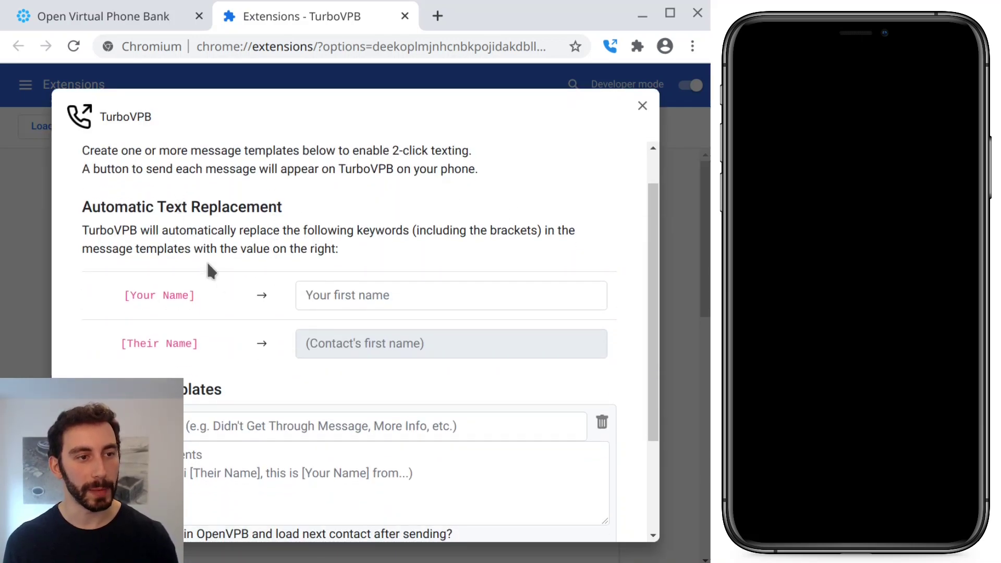
{"action": "scroll", "coordinate": [315, 239], "scroll_direction": "down", "scroll_amount": 1}
{"action": "scroll", "coordinate": [198, 197], "scroll_direction": "down", "scroll_amount": 1}
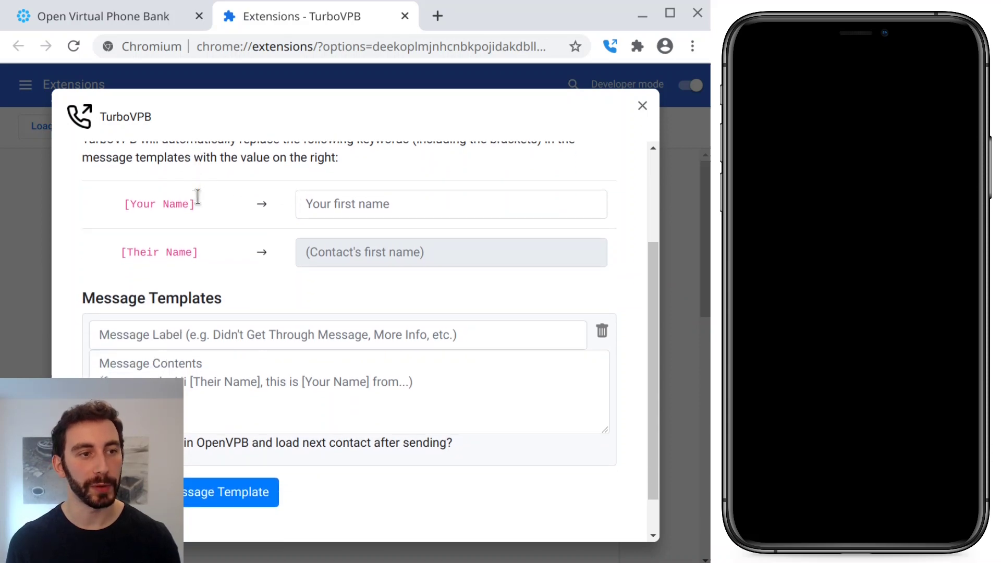
{"action": "scroll", "coordinate": [203, 200], "scroll_direction": "up", "scroll_amount": 1}
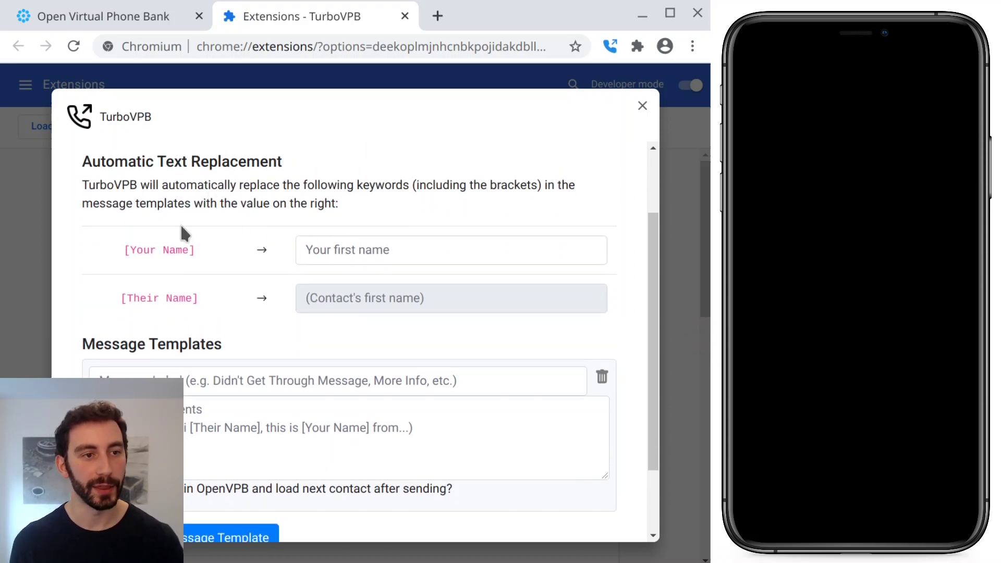
{"action": "left_click_drag", "start_coordinate": [125, 250], "coordinate": [204, 250]}
{"action": "left_click", "coordinate": [357, 259]}
{"action": "type", "text": "Evan"}
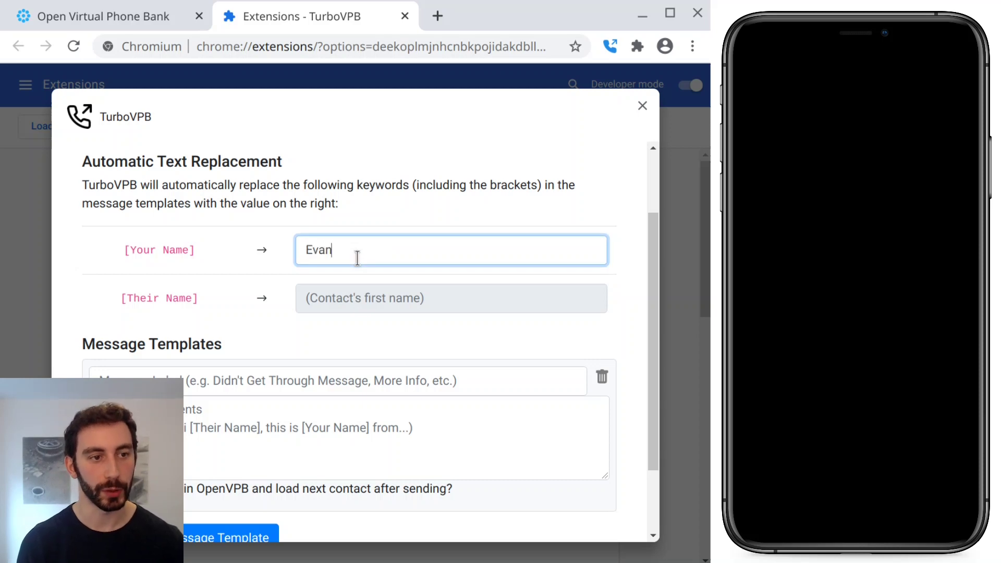
Step: Add a second blank message template below the first
{"action": "scroll", "coordinate": [347, 286], "scroll_direction": "down", "scroll_amount": 1}
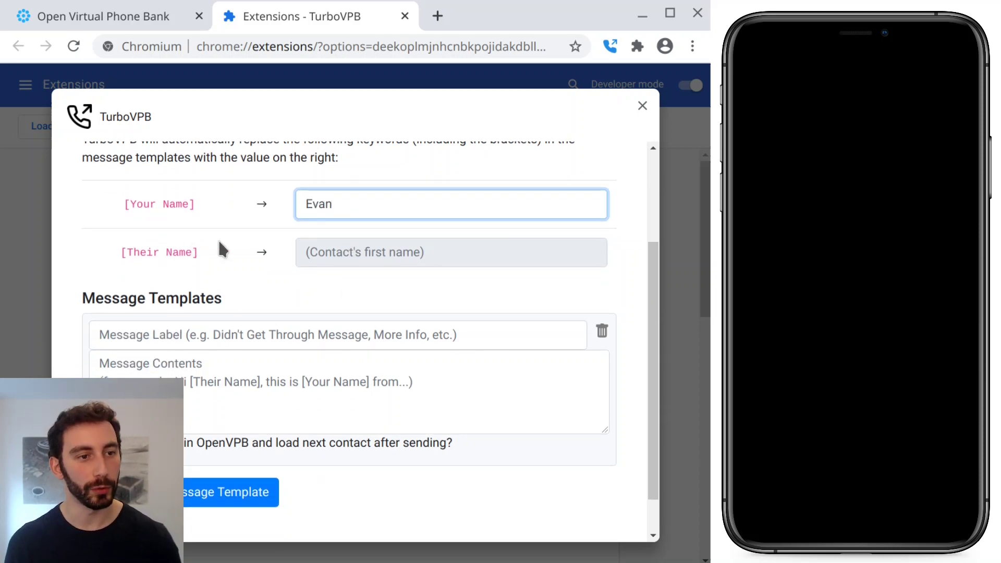
{"action": "left_click", "coordinate": [257, 496]}
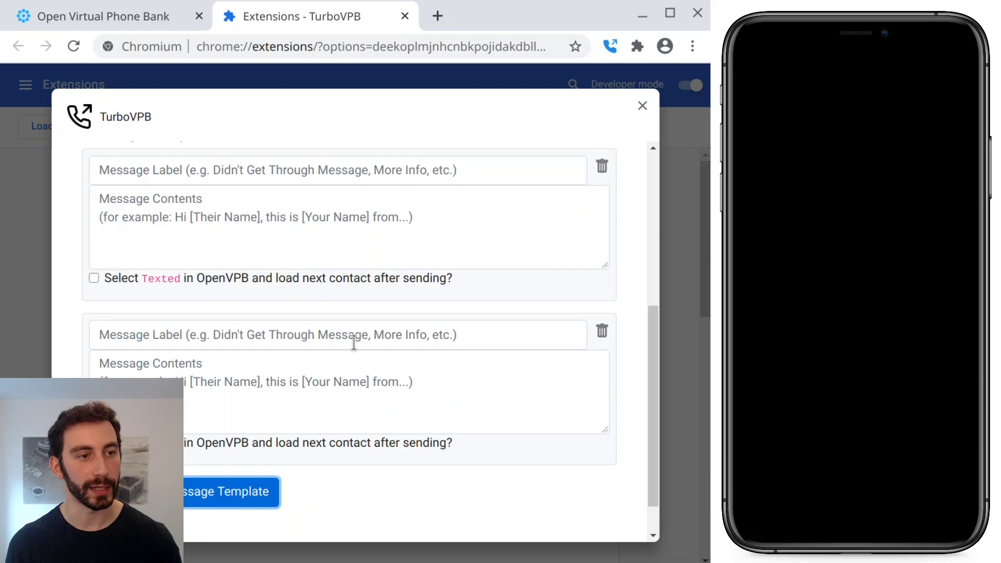
{"action": "scroll", "coordinate": [354, 342], "scroll_direction": "up", "scroll_amount": 2}
{"action": "scroll", "coordinate": [339, 334], "scroll_direction": "up", "scroll_amount": 1}
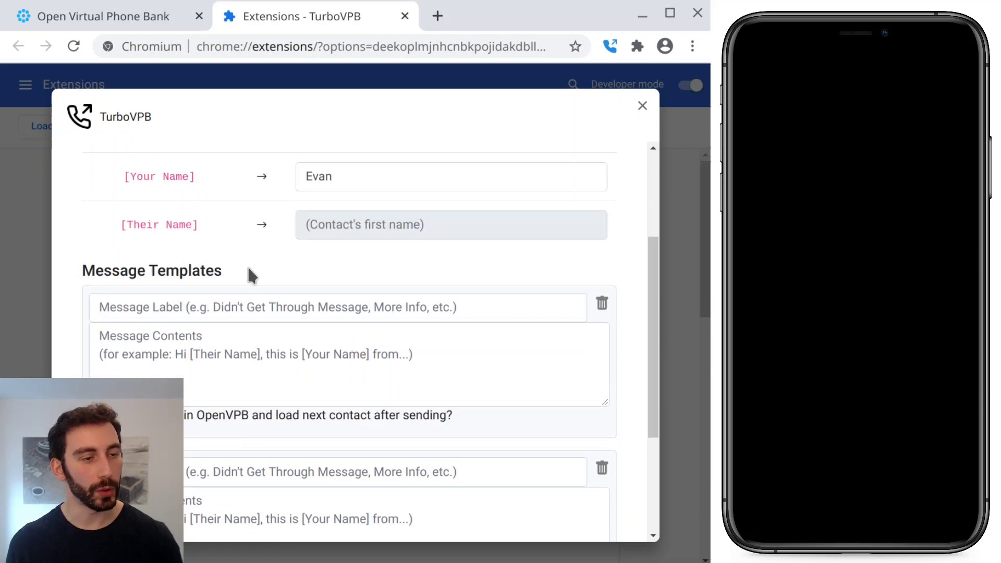
{"action": "scroll", "coordinate": [250, 274], "scroll_direction": "down", "scroll_amount": 1}
{"action": "scroll", "coordinate": [251, 273], "scroll_direction": "down", "scroll_amount": 1}
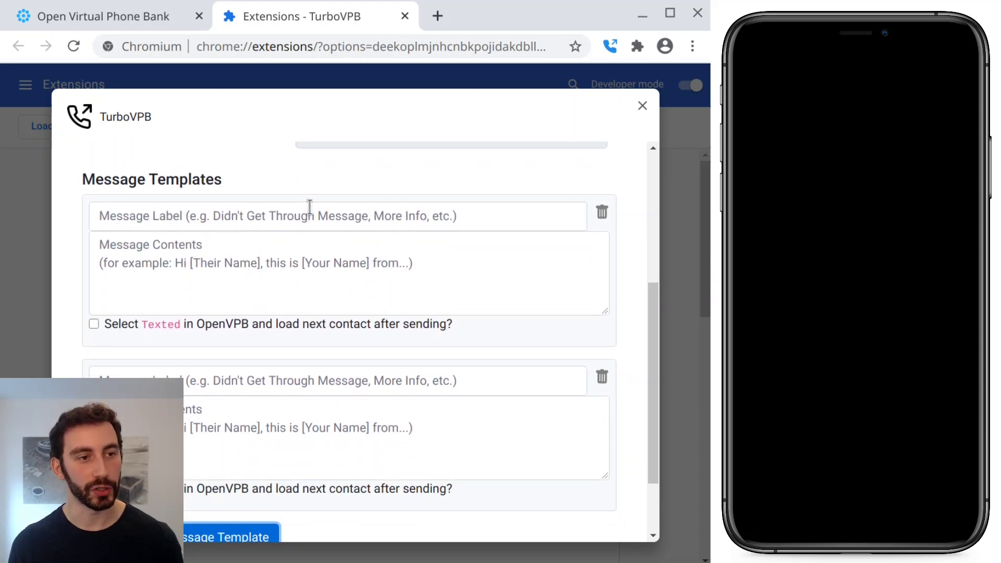
Step: Label the first template 'Didn't Get Through Message', write its 'Hi [Their Name], this is [Your Name]' greeting, and tick Select Texted
{"action": "left_click", "coordinate": [362, 216]}
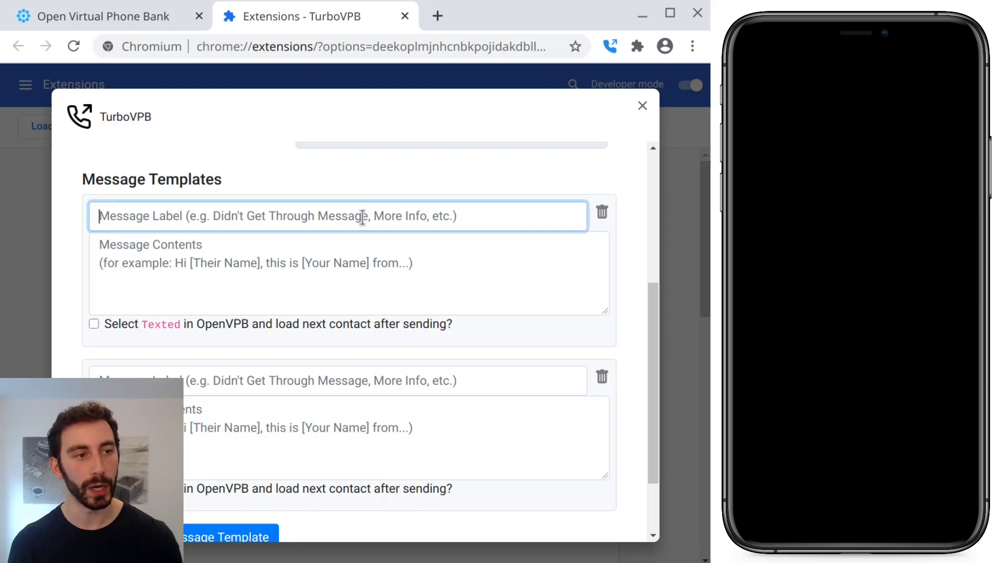
{"action": "type", "text": "Di"}
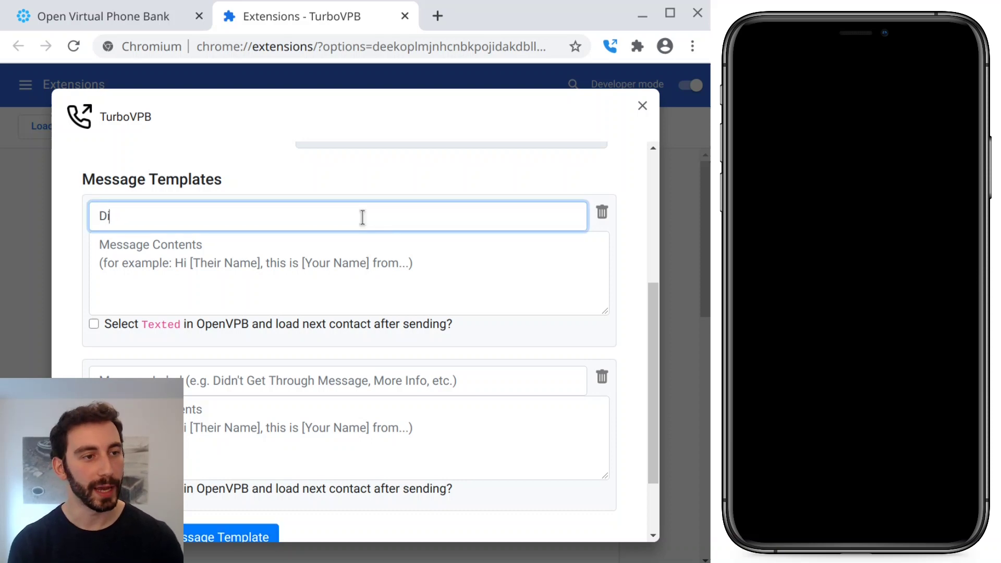
{"action": "type", "text": "dn't Get Through Message"}
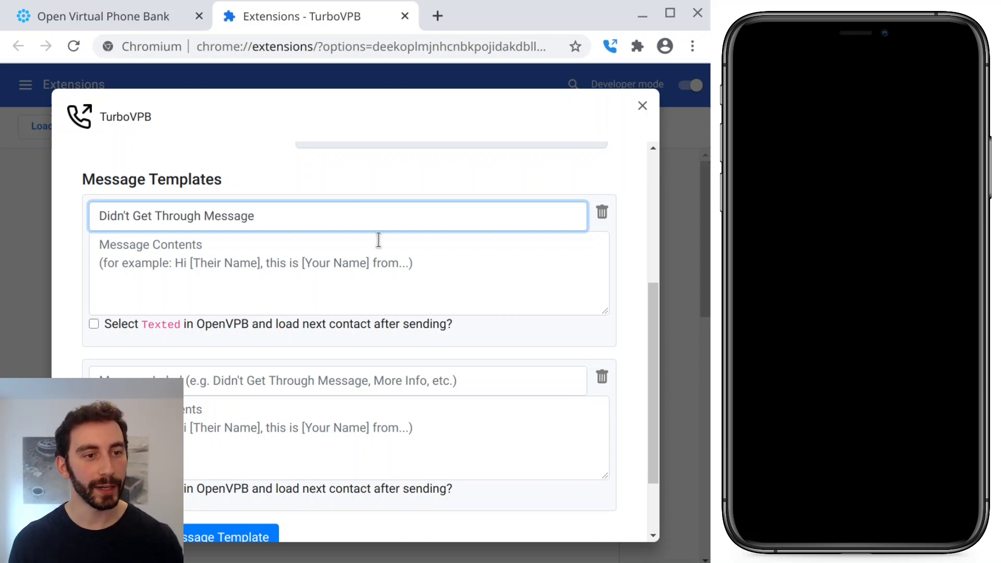
{"action": "left_click", "coordinate": [379, 241]}
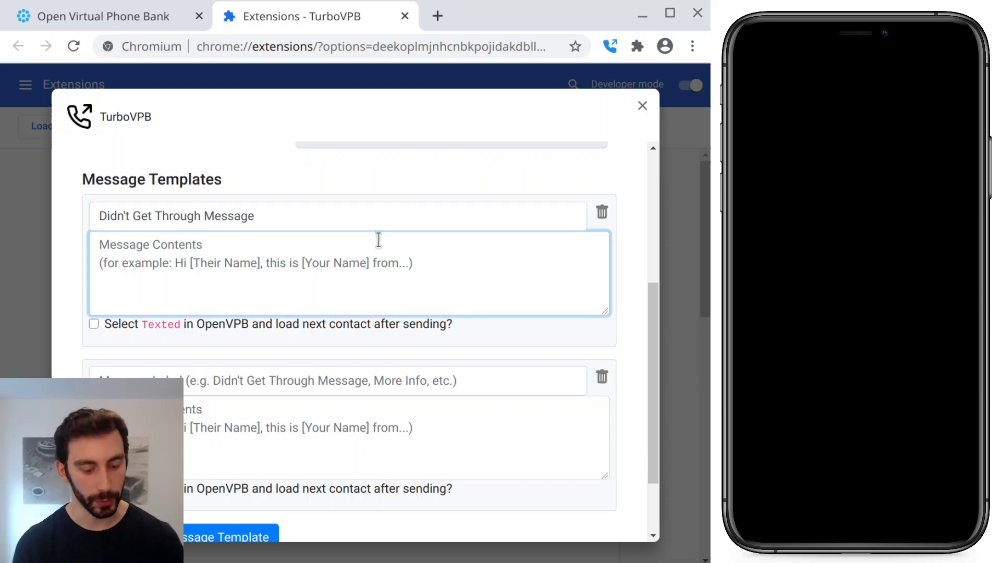
{"action": "type", "text": "Hi [Their Name], this is [Your Name], ..."}
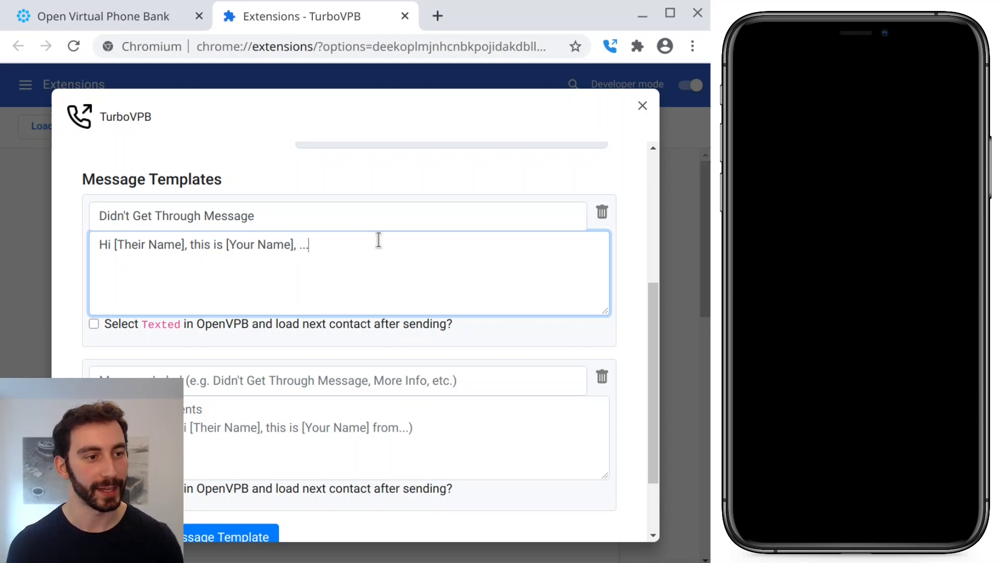
{"action": "left_click", "coordinate": [94, 324]}
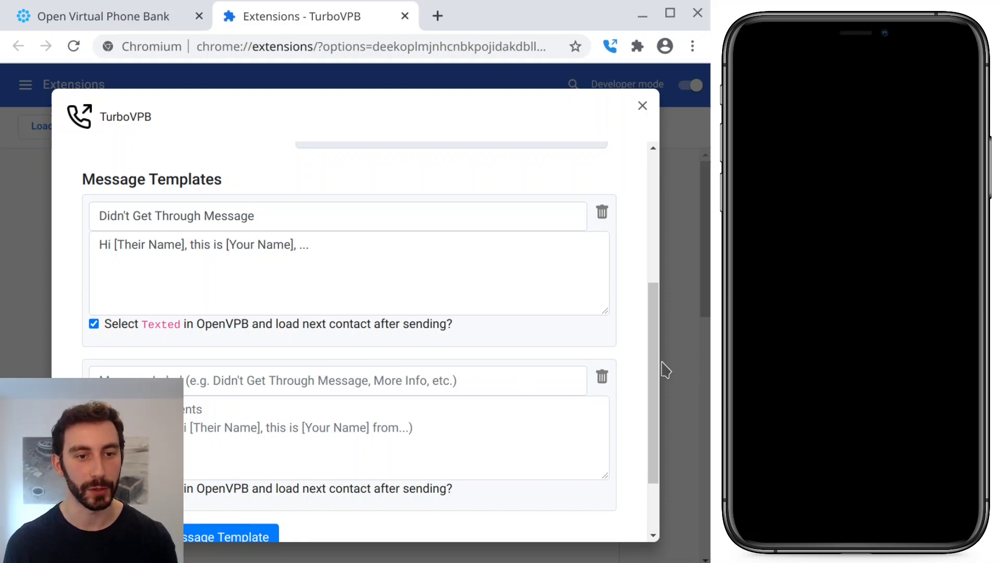
{"action": "scroll", "coordinate": [660, 371], "scroll_direction": "down", "scroll_amount": 2}
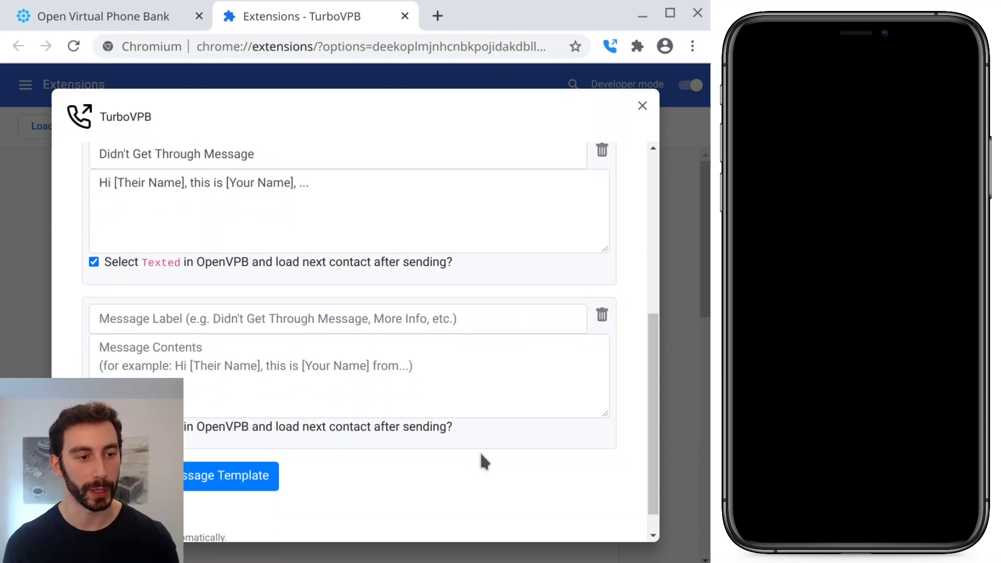
Step: Add a third template and fill the second as 'More Info' with 'Great chatting [Their Name]...'
{"action": "left_click", "coordinate": [264, 476]}
{"action": "scroll", "coordinate": [493, 411], "scroll_direction": "up", "scroll_amount": 3}
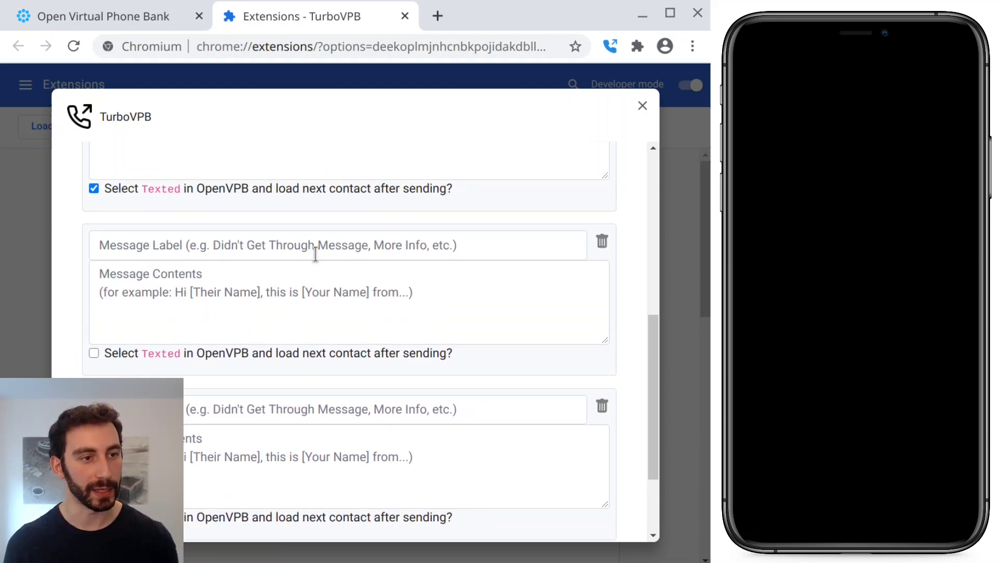
{"action": "left_click", "coordinate": [318, 254]}
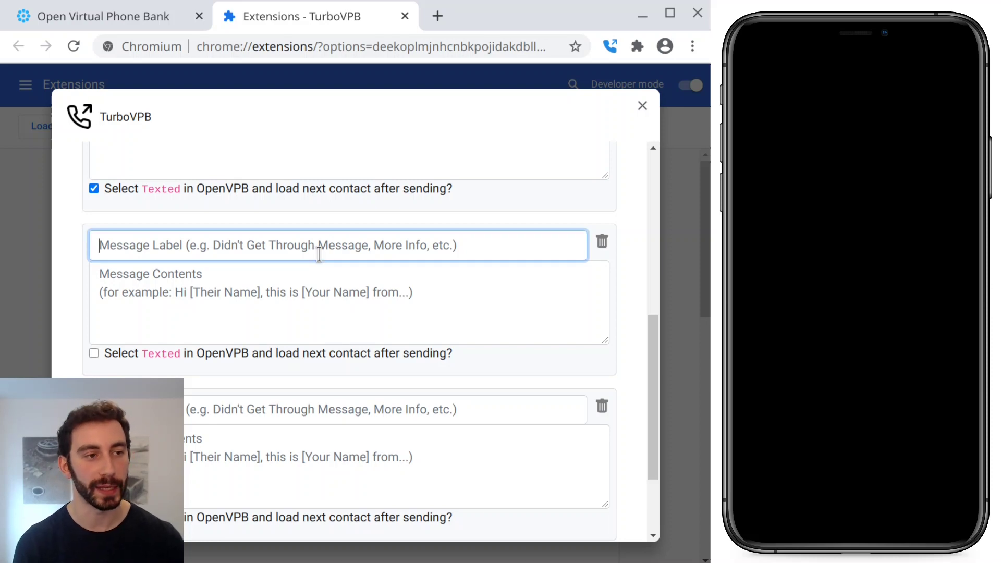
{"action": "type", "text": "More Info"}
{"action": "key", "text": "Tab"}
{"action": "key", "text": "Tab"}
{"action": "type", "text": "Great chat"}
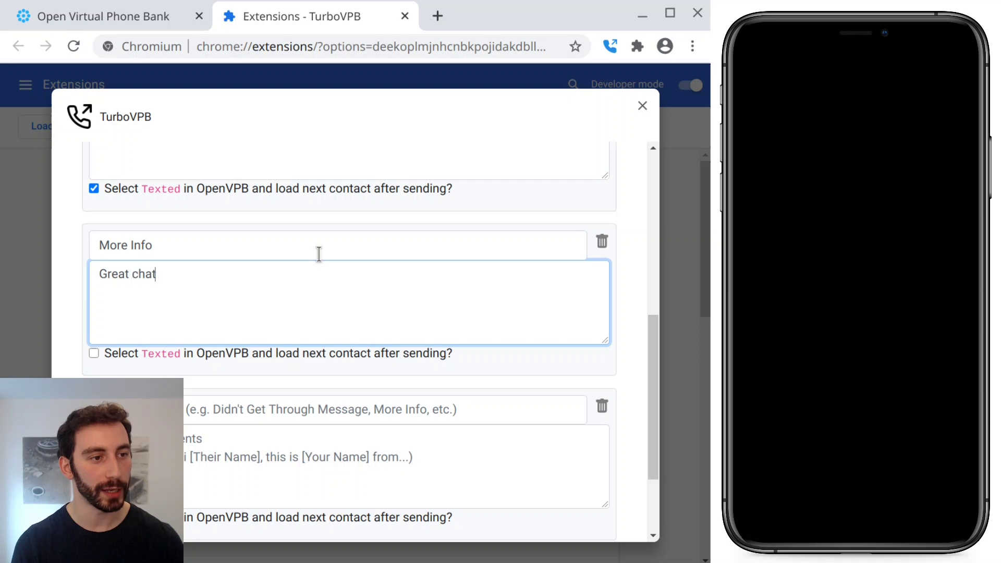
{"action": "type", "text": "ting [Their N"}
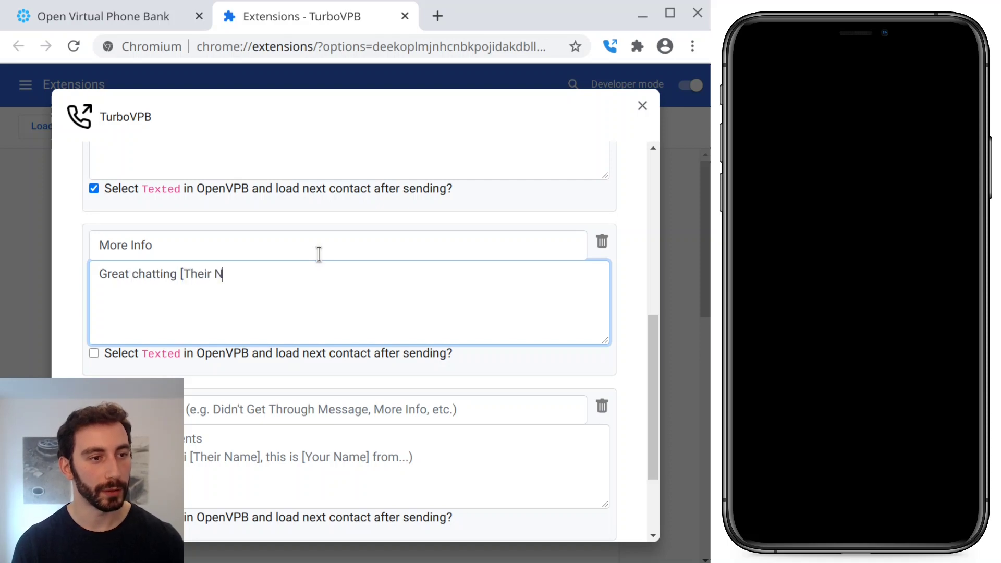
{"action": "type", "text": "ame]..."}
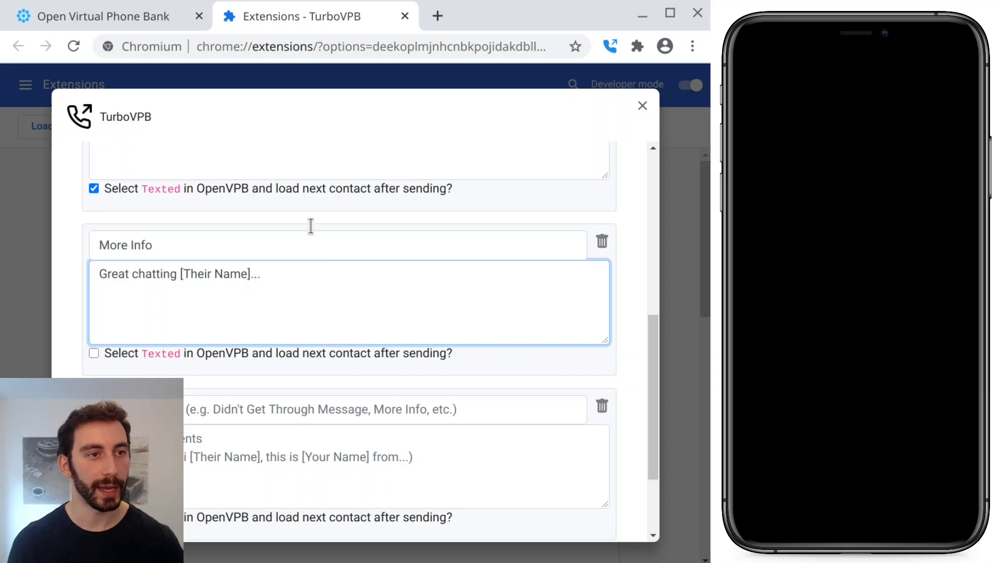
Step: Switch back to the Open Virtual Phone Bank calling tab
{"action": "left_click", "coordinate": [139, 18]}
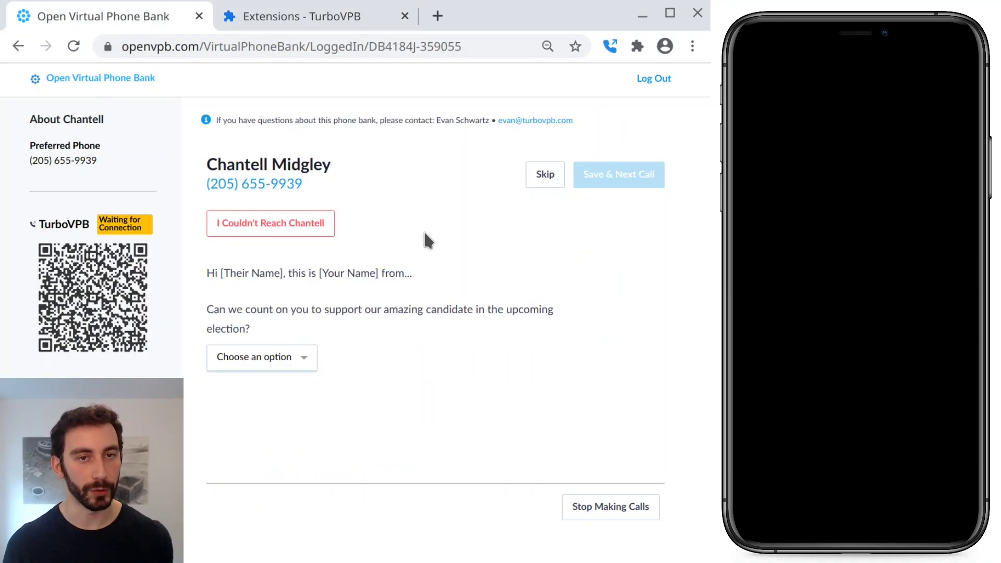